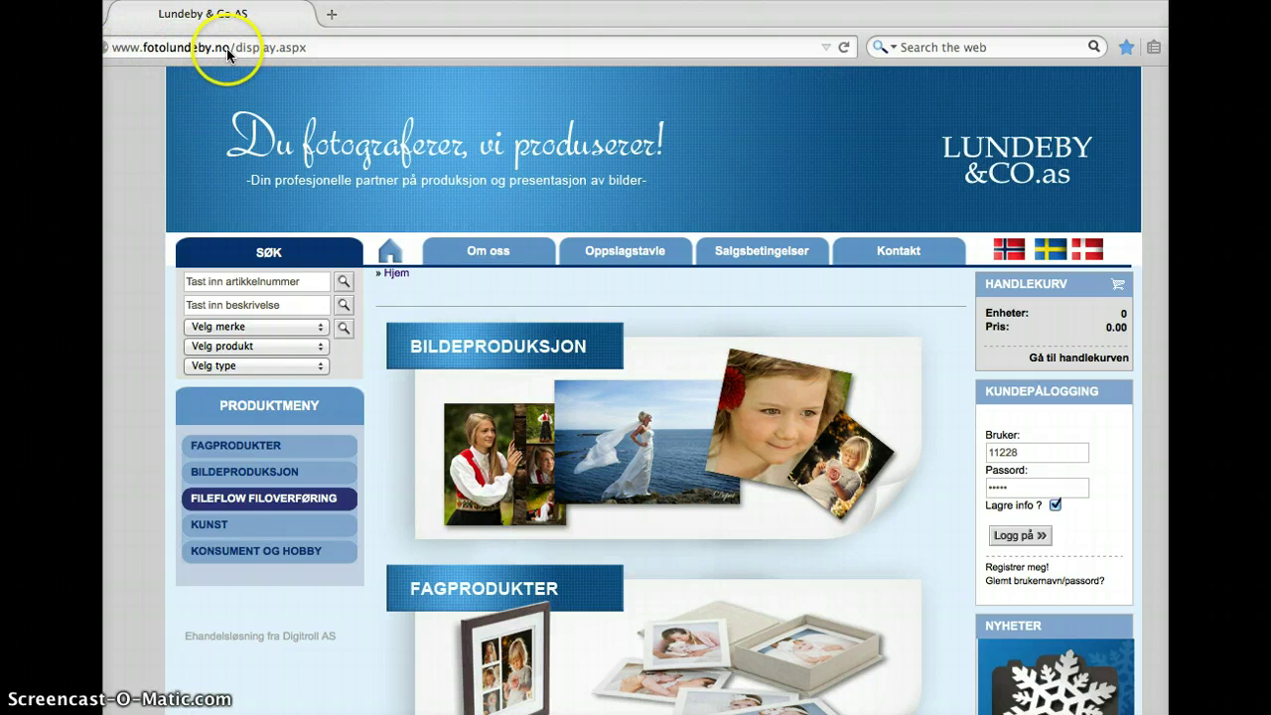
- Open the FILEFLOW FILOVERFØRING page from the Lundeby & Co Produktmeny
{"action": "left_click", "coordinate": [238, 593]}
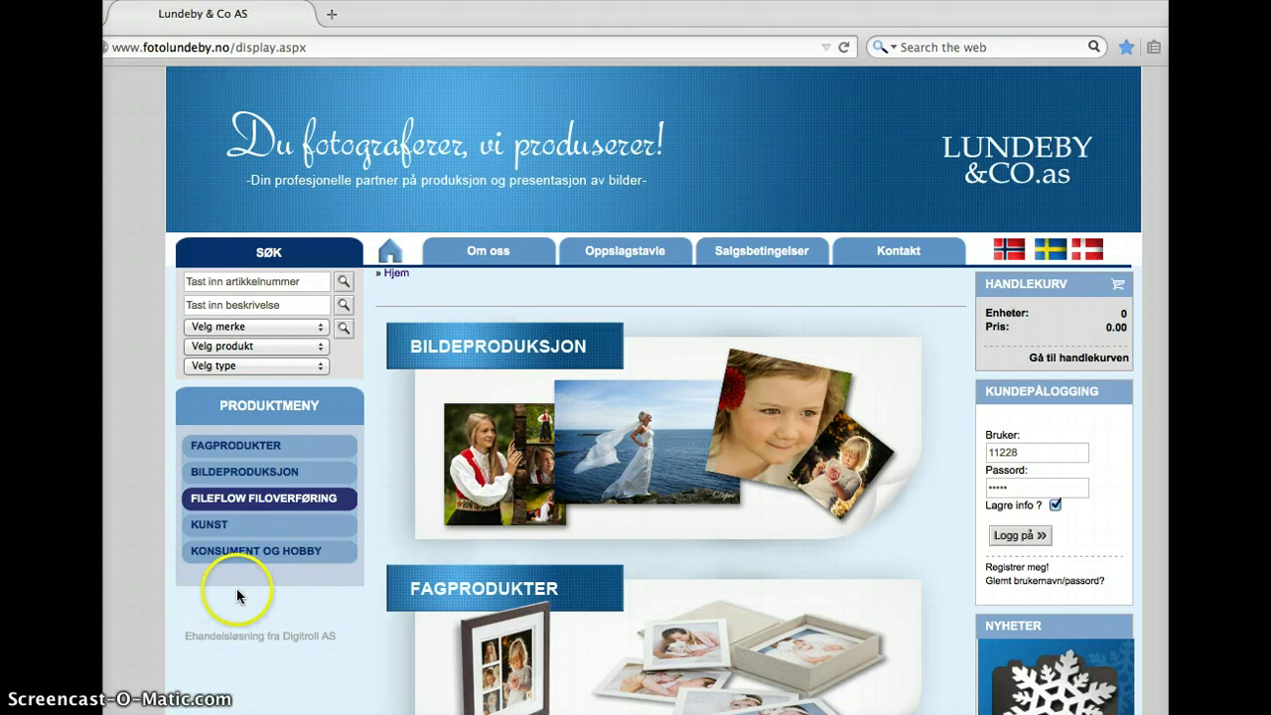
{"action": "left_click", "coordinate": [250, 596]}
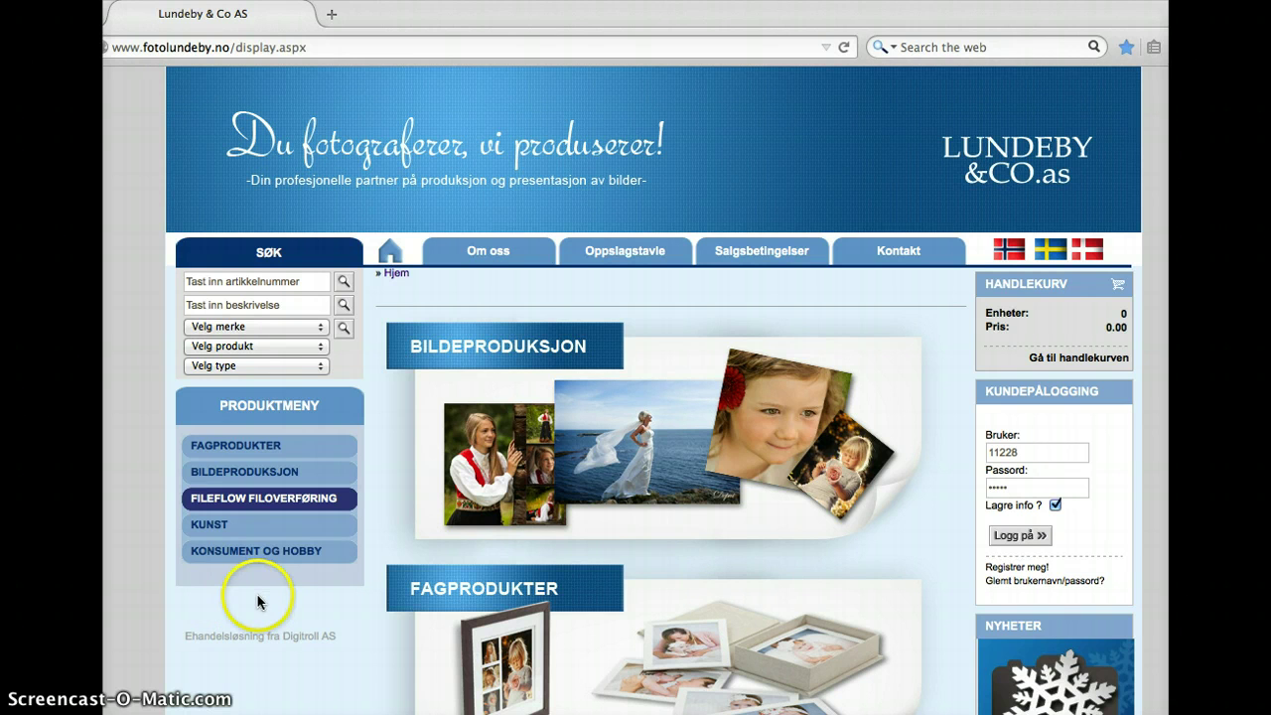
{"action": "left_click", "coordinate": [261, 589]}
{"action": "left_click", "coordinate": [283, 503]}
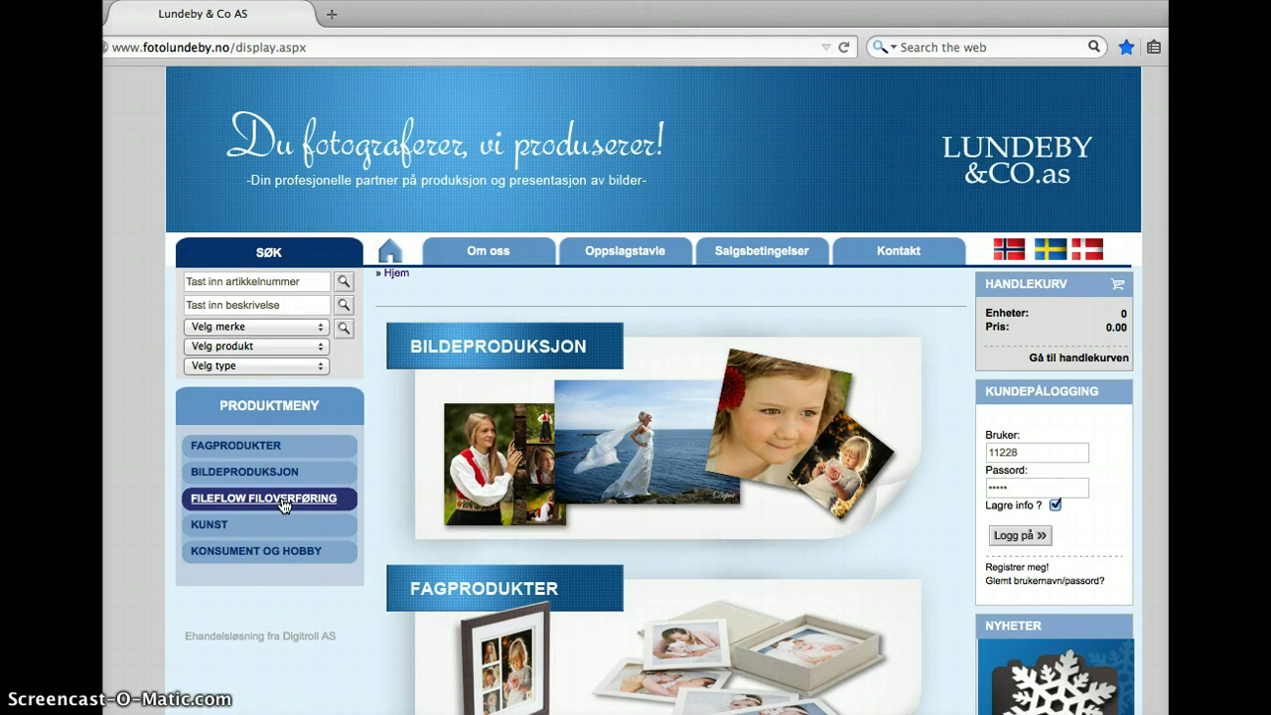
{"action": "left_click", "coordinate": [283, 503]}
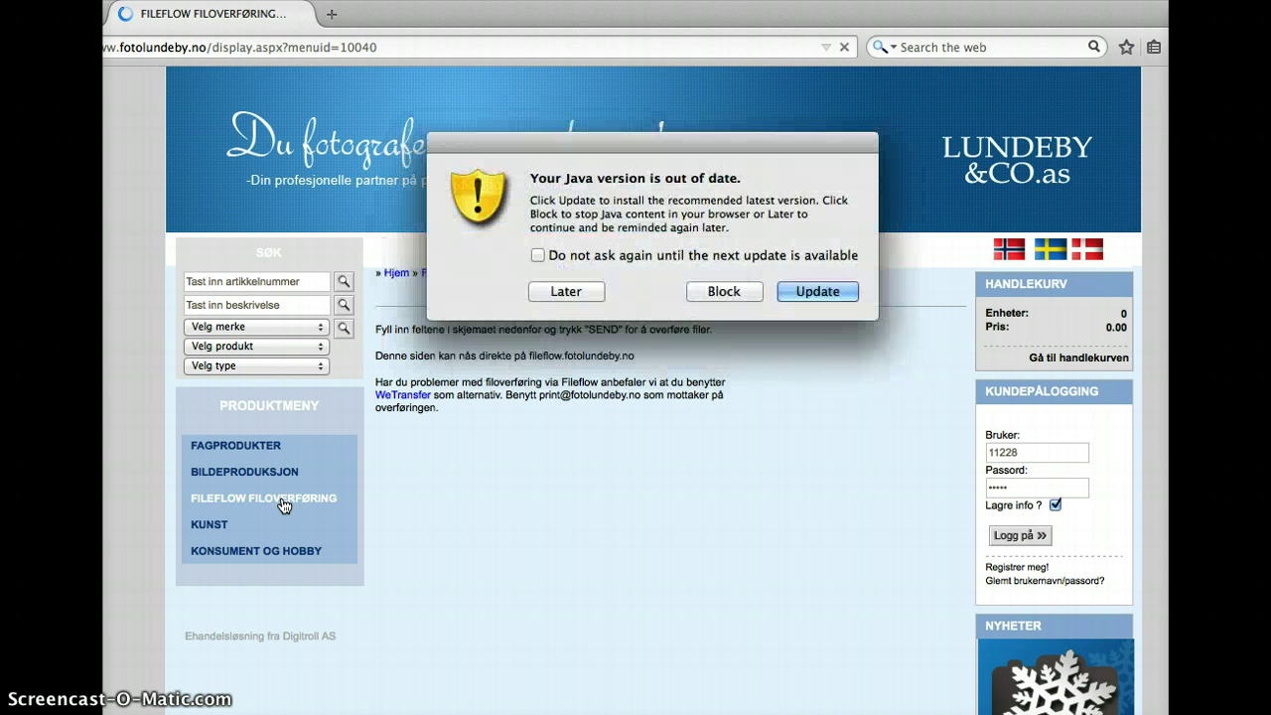
- Postpone the Java update with Later so the transfer applet keeps loading
{"action": "left_click", "coordinate": [475, 389]}
{"action": "left_click", "coordinate": [483, 382]}
{"action": "left_click", "coordinate": [562, 290]}
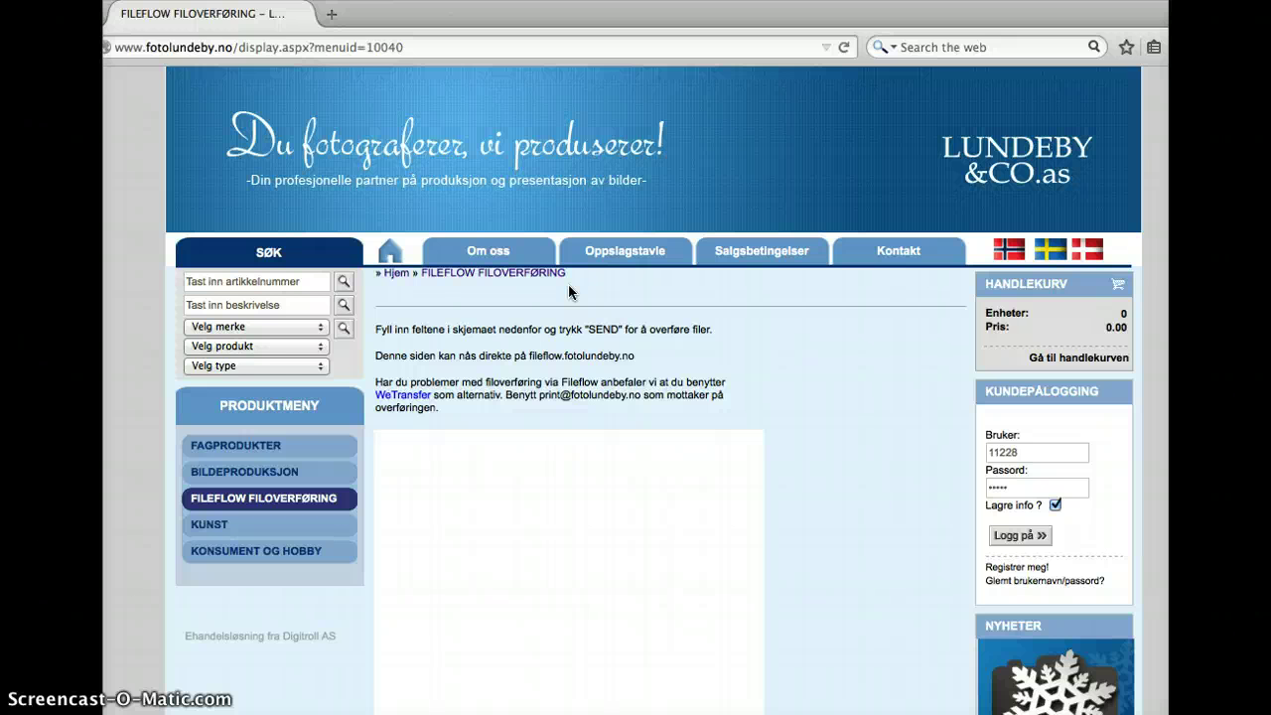
{"action": "scroll", "coordinate": [820, 421], "scroll_direction": "down", "scroll_amount": 2}
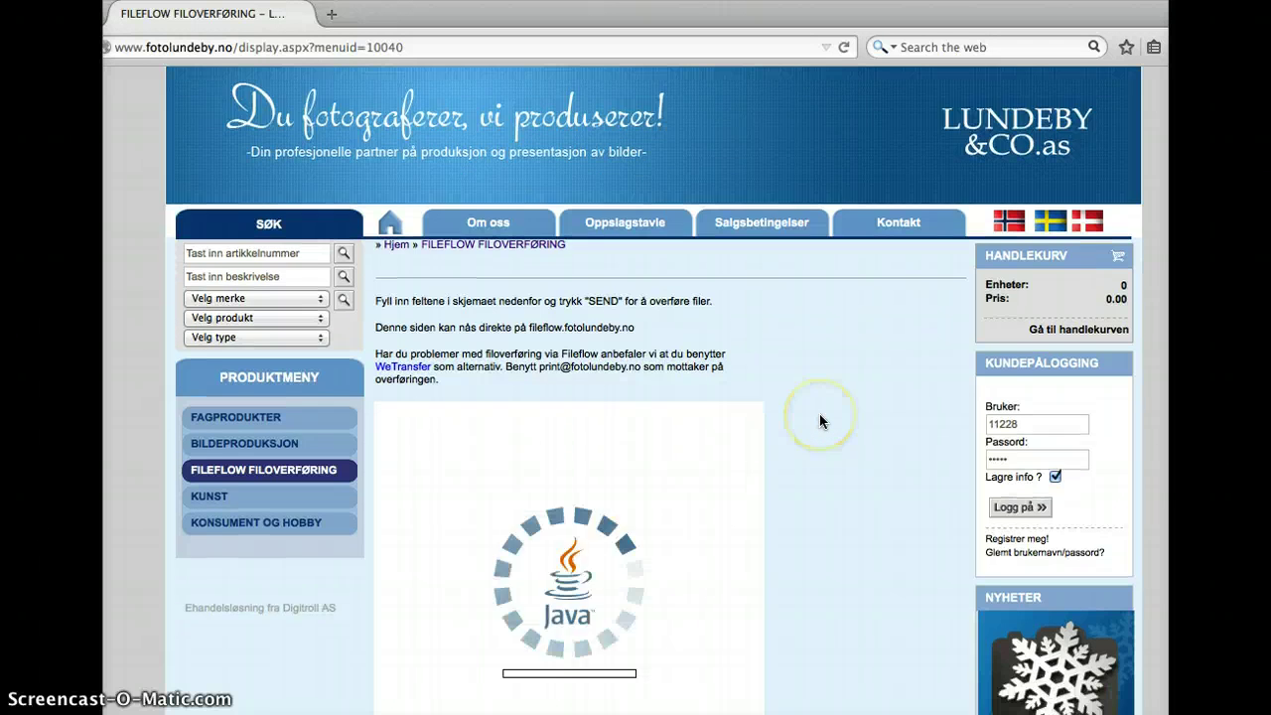
- Run the WebCourier Java applet with Kör so its sender, studio and subject form appears
{"action": "scroll", "coordinate": [820, 421], "scroll_direction": "down", "scroll_amount": 5}
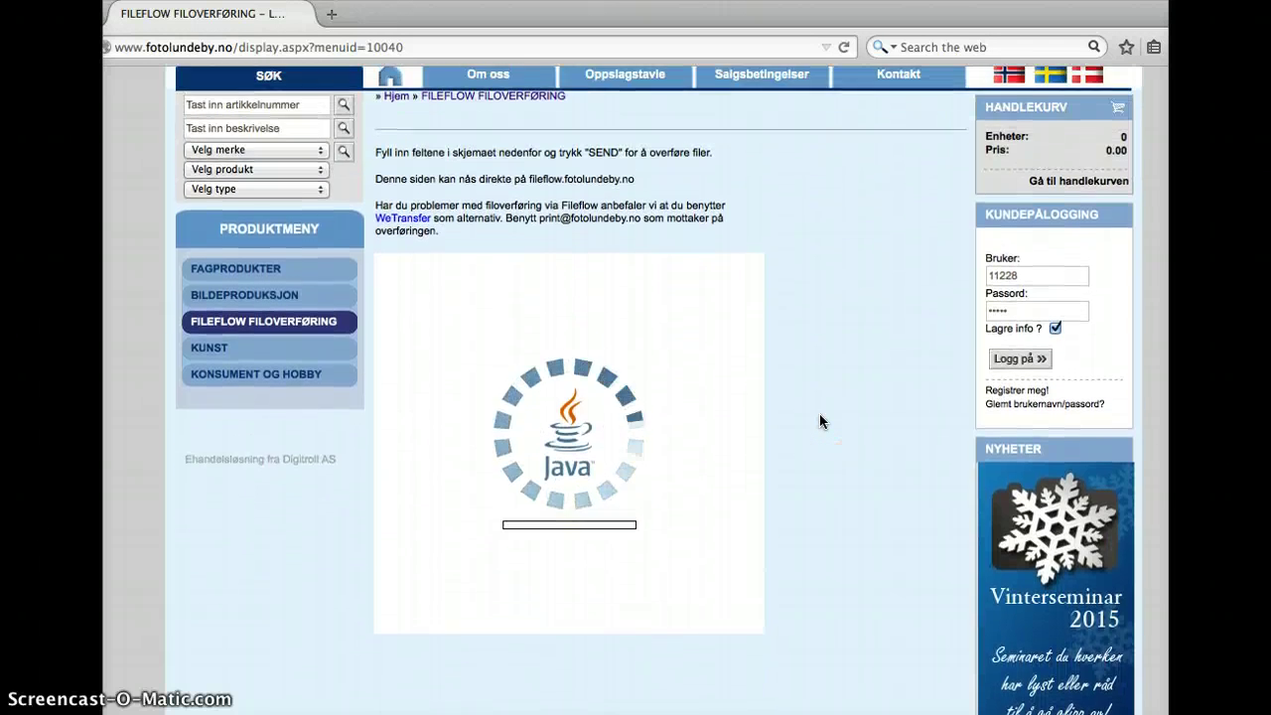
{"action": "scroll", "coordinate": [819, 421], "scroll_direction": "down", "scroll_amount": 1}
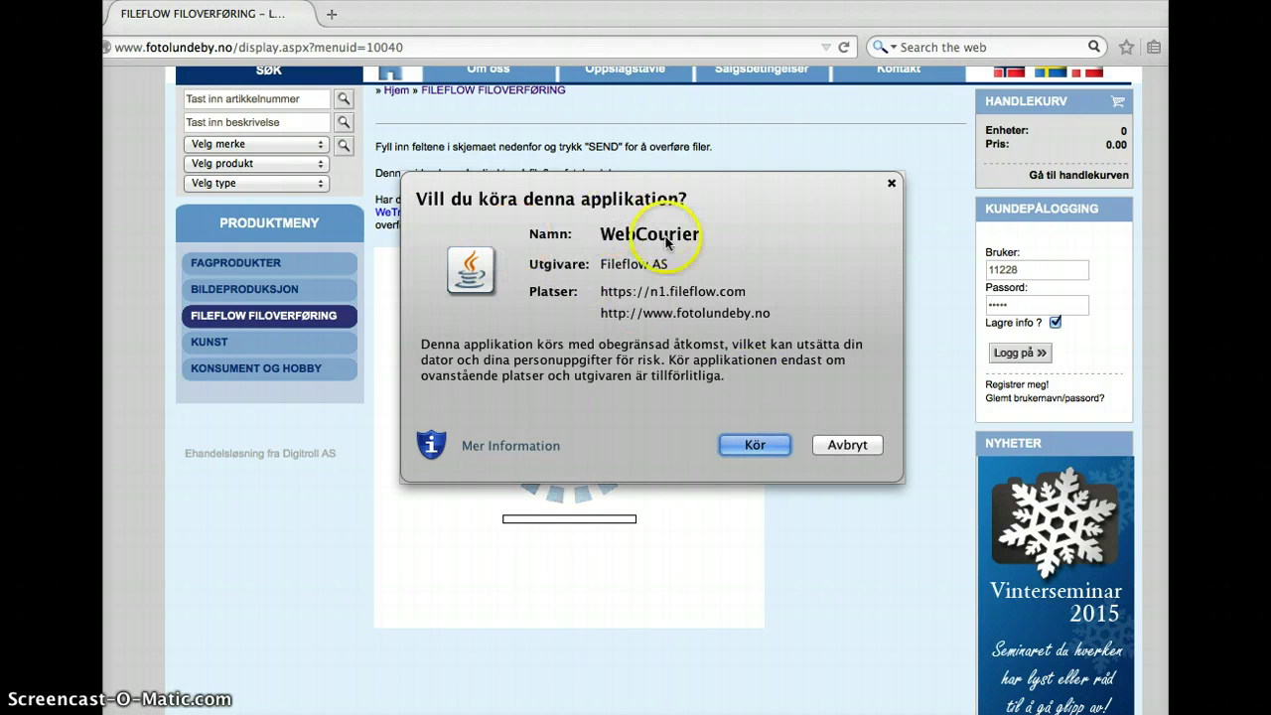
{"action": "left_click", "coordinate": [758, 455]}
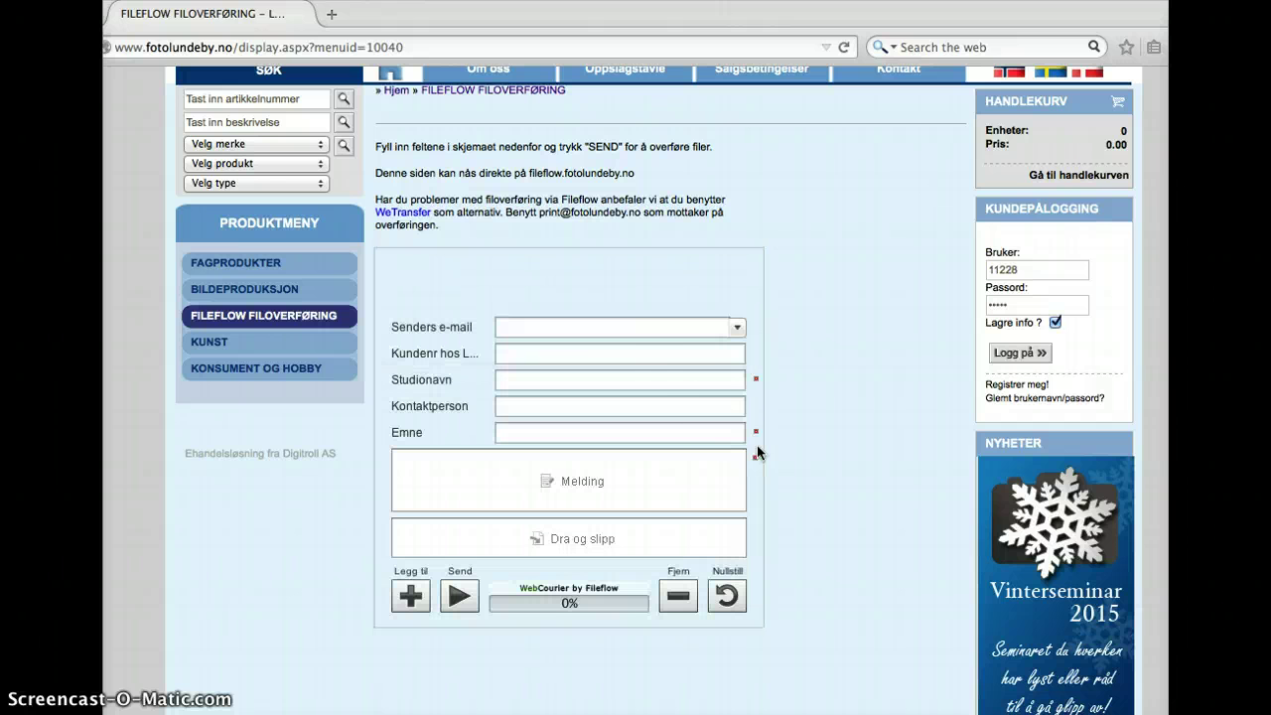
{"action": "left_click", "coordinate": [610, 329]}
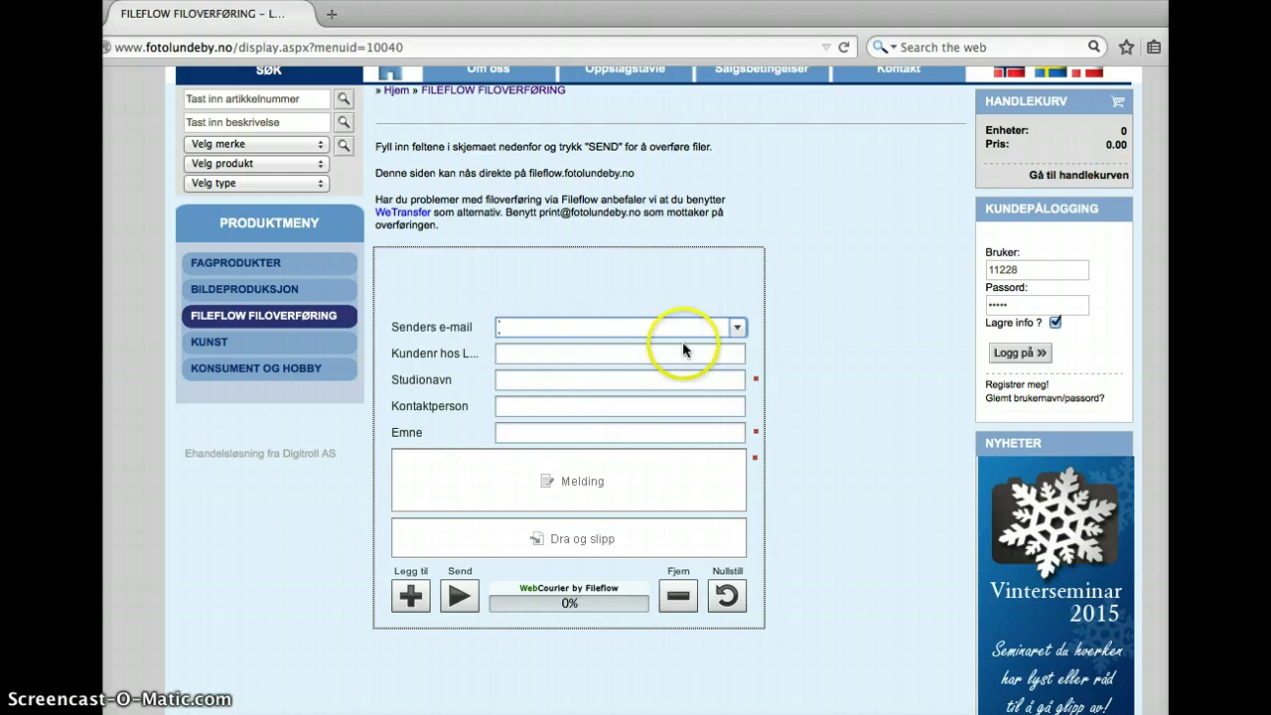
- Choose a saved sender e-mail address and enter the customer number
{"action": "left_click", "coordinate": [737, 327]}
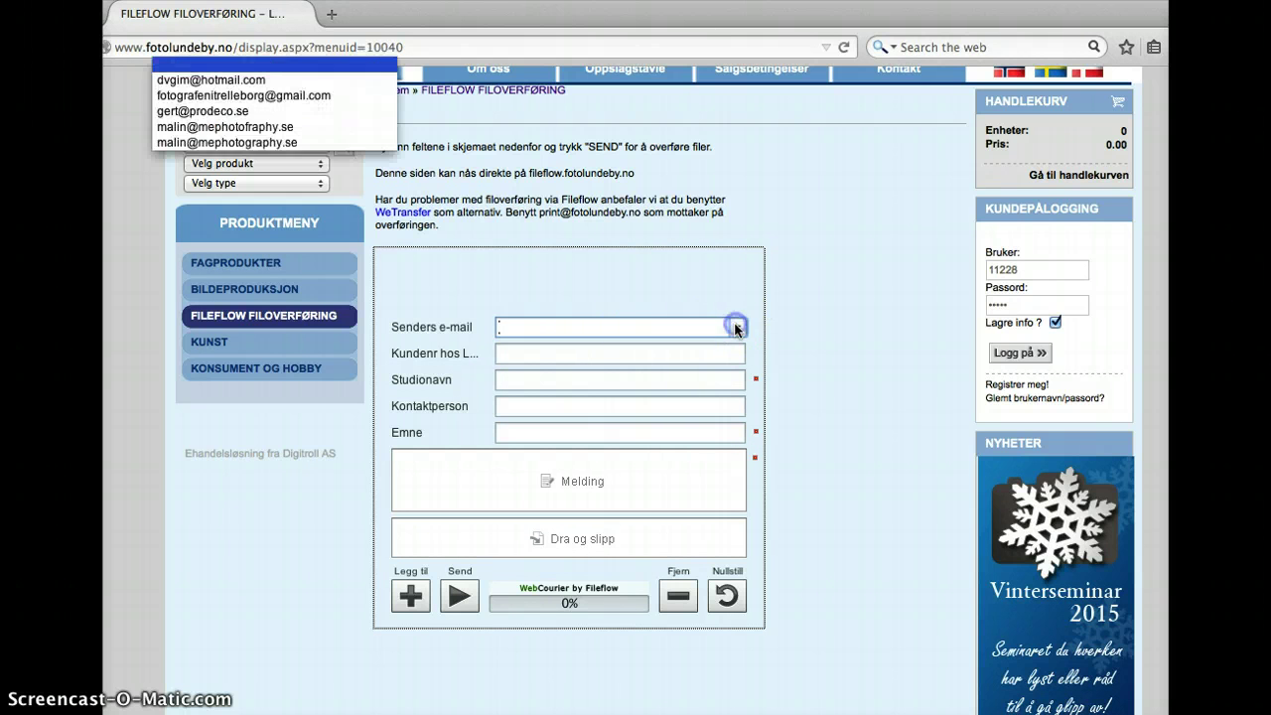
{"action": "left_click", "coordinate": [205, 112]}
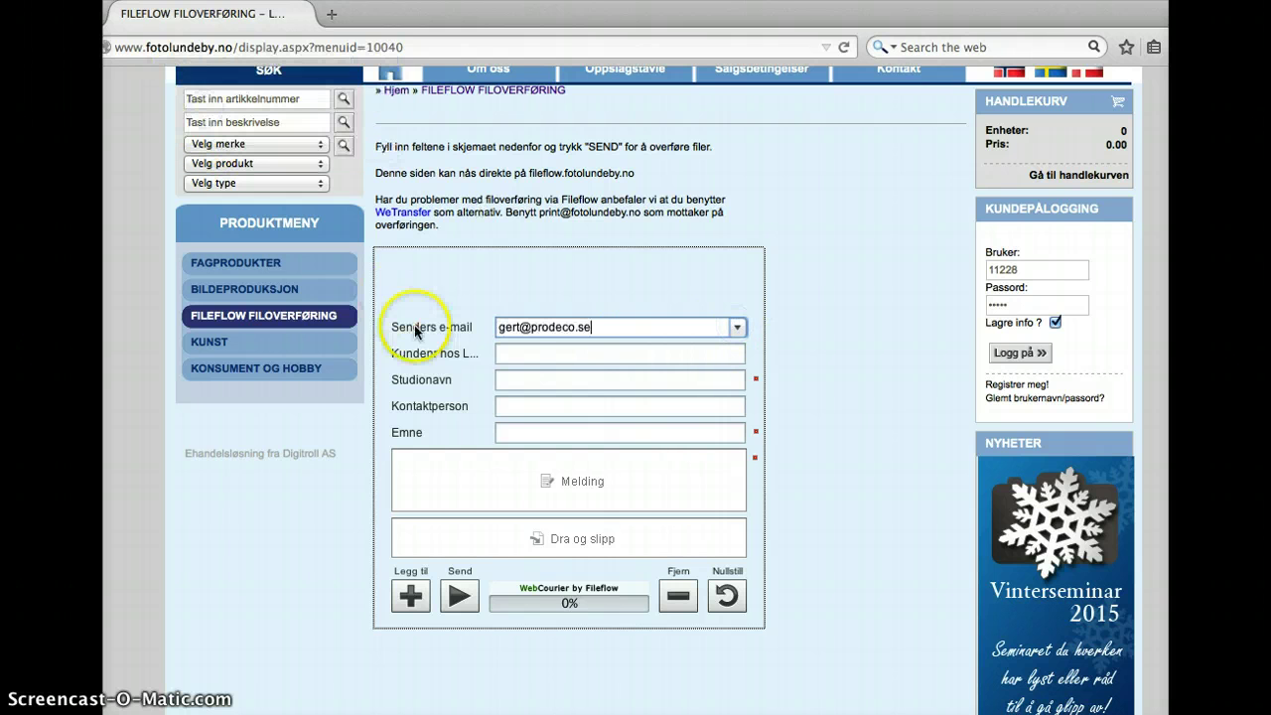
{"action": "left_click", "coordinate": [527, 354]}
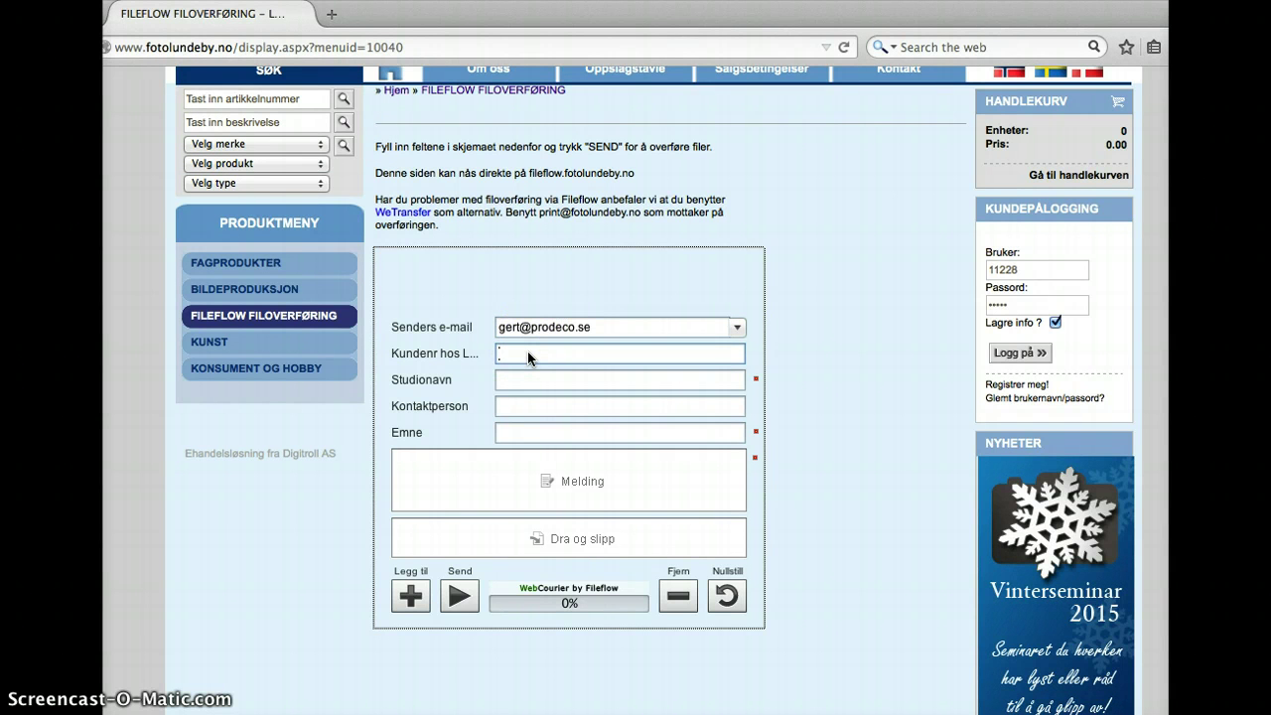
{"action": "type", "text": "11228"}
- Enter studio name 'hfdjfhdjhfd', leave the contact person blank, and move to Emne
{"action": "key", "text": "Tab"}
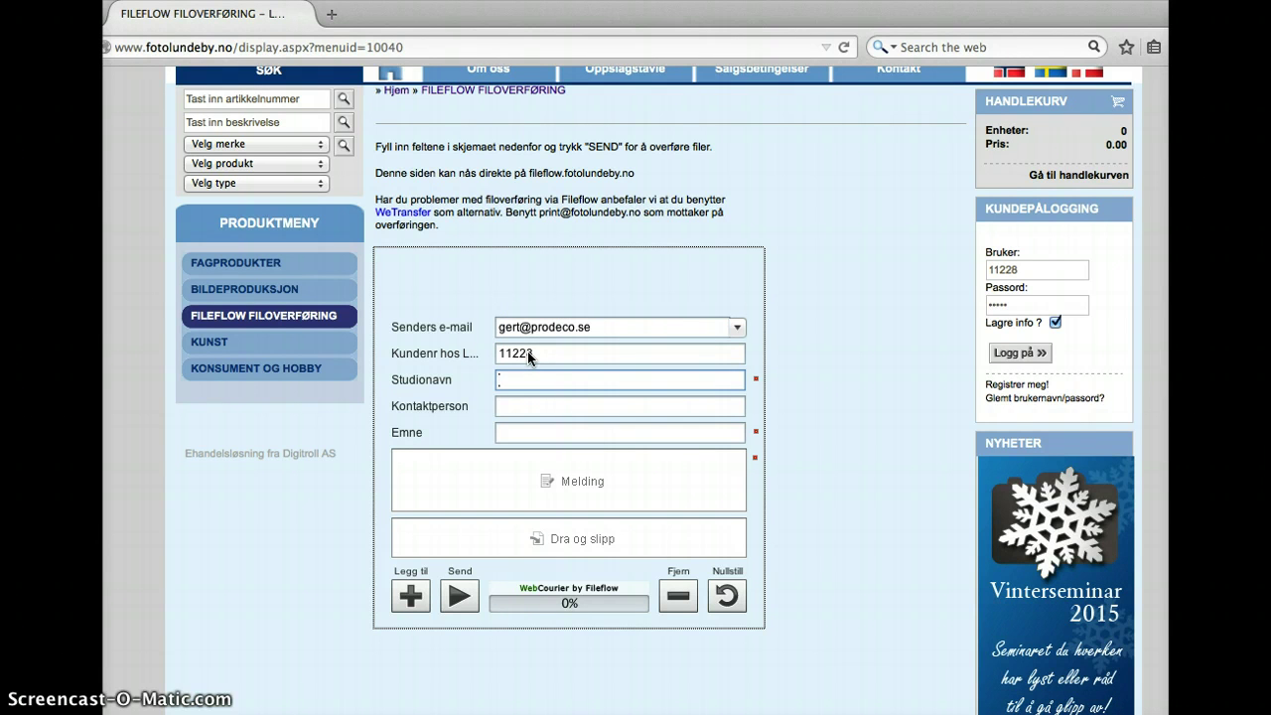
{"action": "type", "text": "hfdjfhdjhfd"}
{"action": "key", "text": "Tab"}
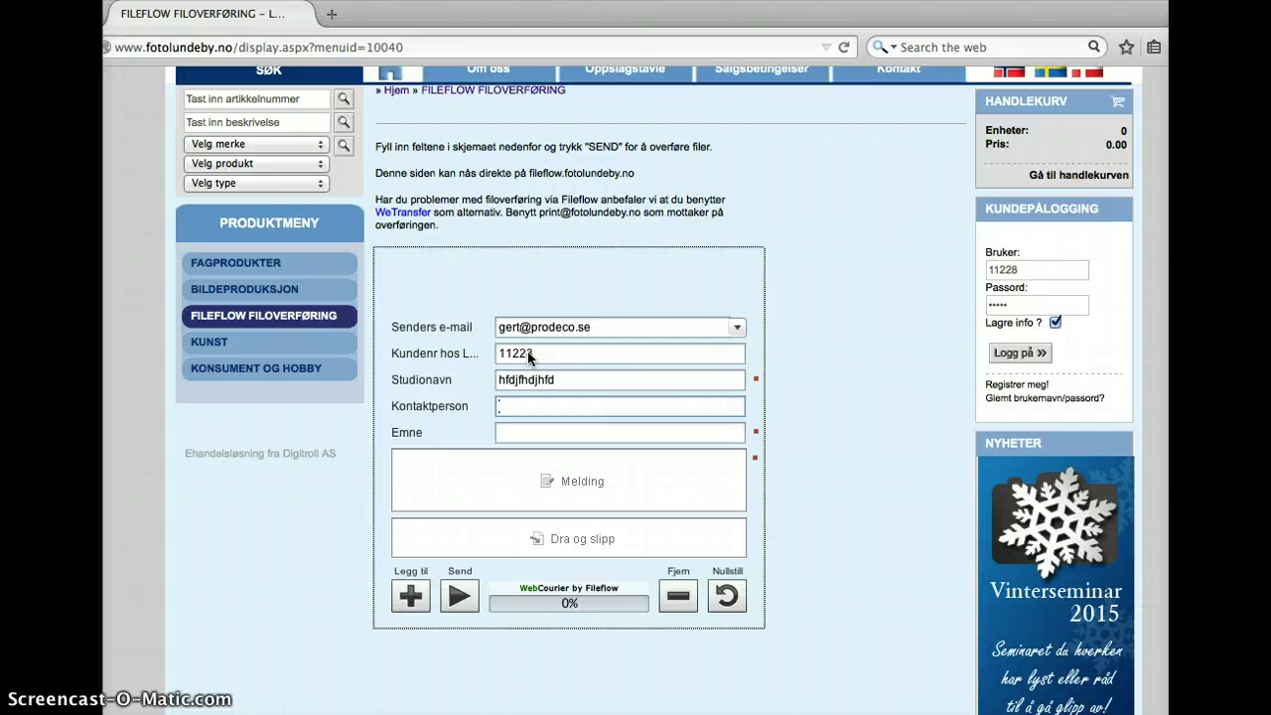
{"action": "key", "text": "Tab"}
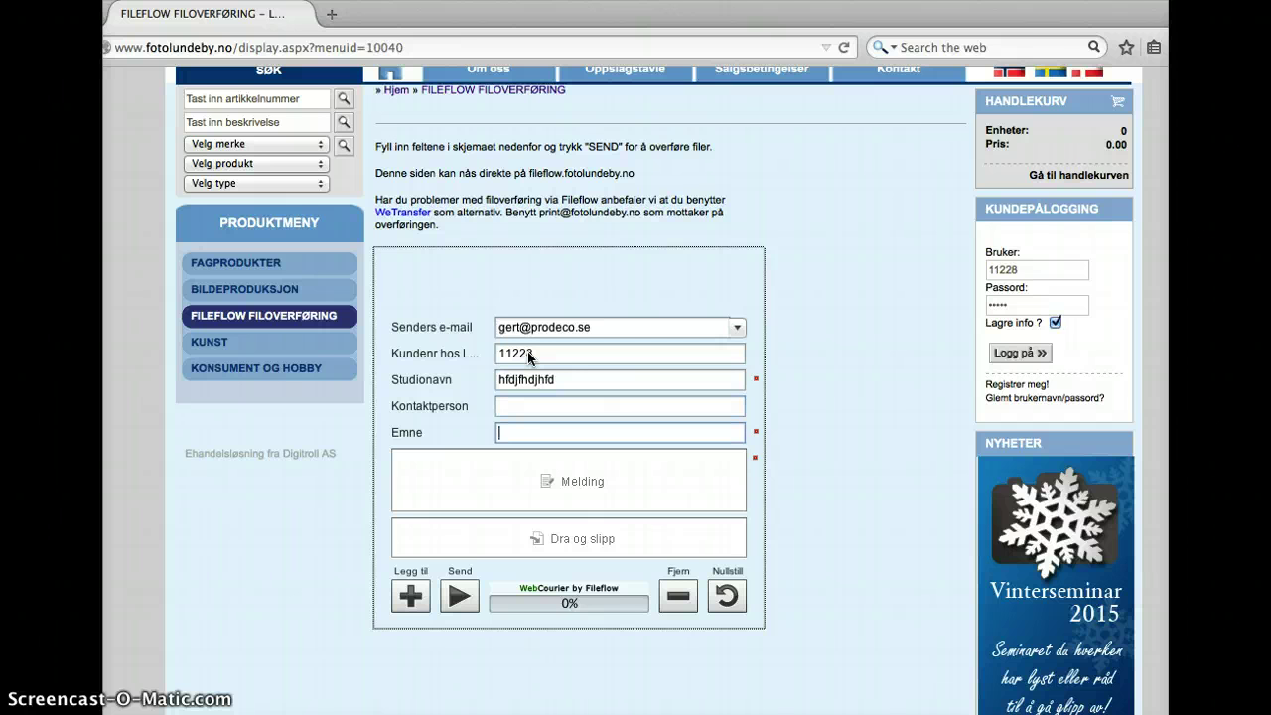
- Set subject 'Print till SM' and write the message 'print + lam+mont på backingboard'
{"action": "type", "text": "Print till SM"}
{"action": "key", "text": "Tab"}
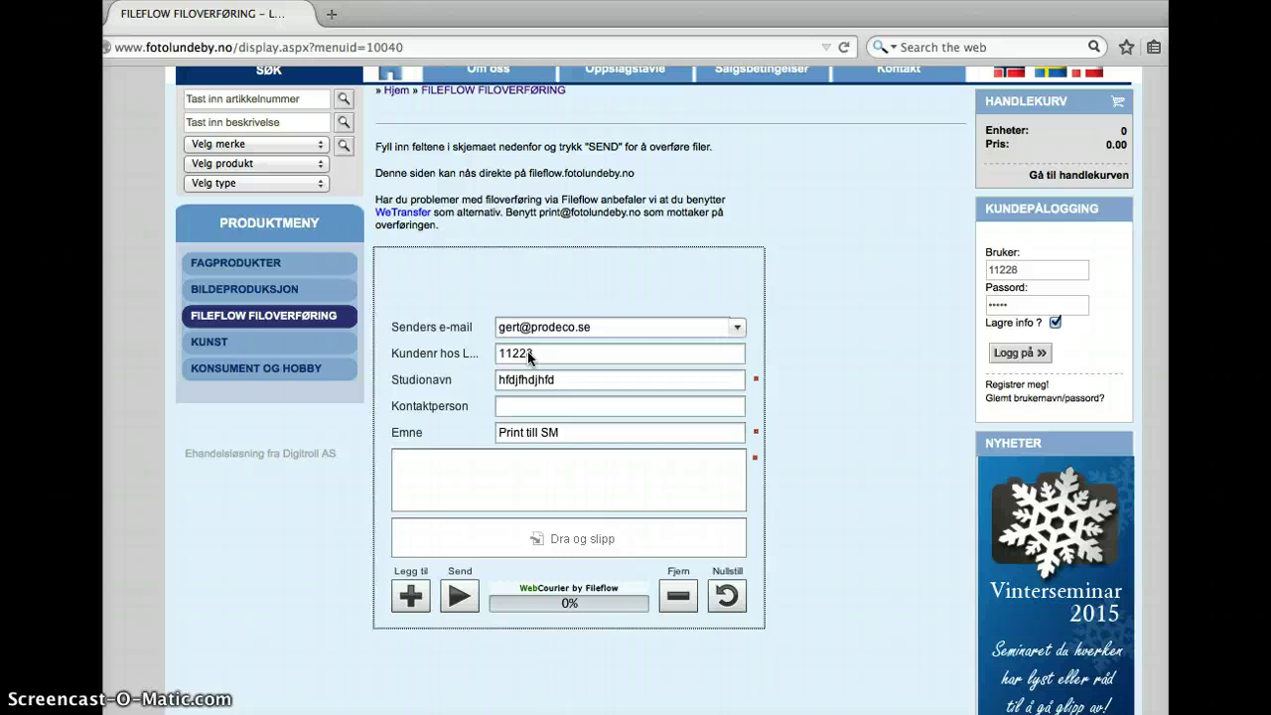
{"action": "type", "text": "print + lam+mont på backing"}
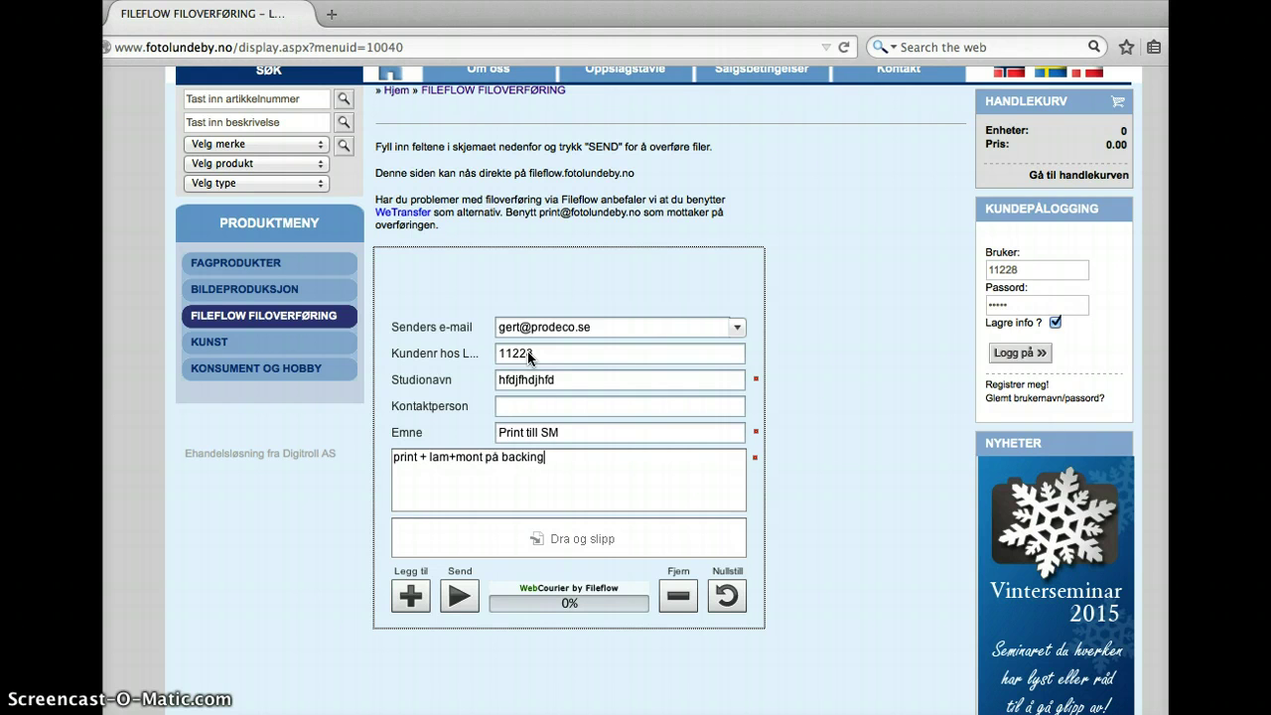
{"action": "type", "text": "board"}
- Add '40x50' on the message's second line
{"action": "left_click", "coordinate": [405, 467]}
{"action": "type", "text": "40x50"}
{"action": "left_click", "coordinate": [511, 479]}
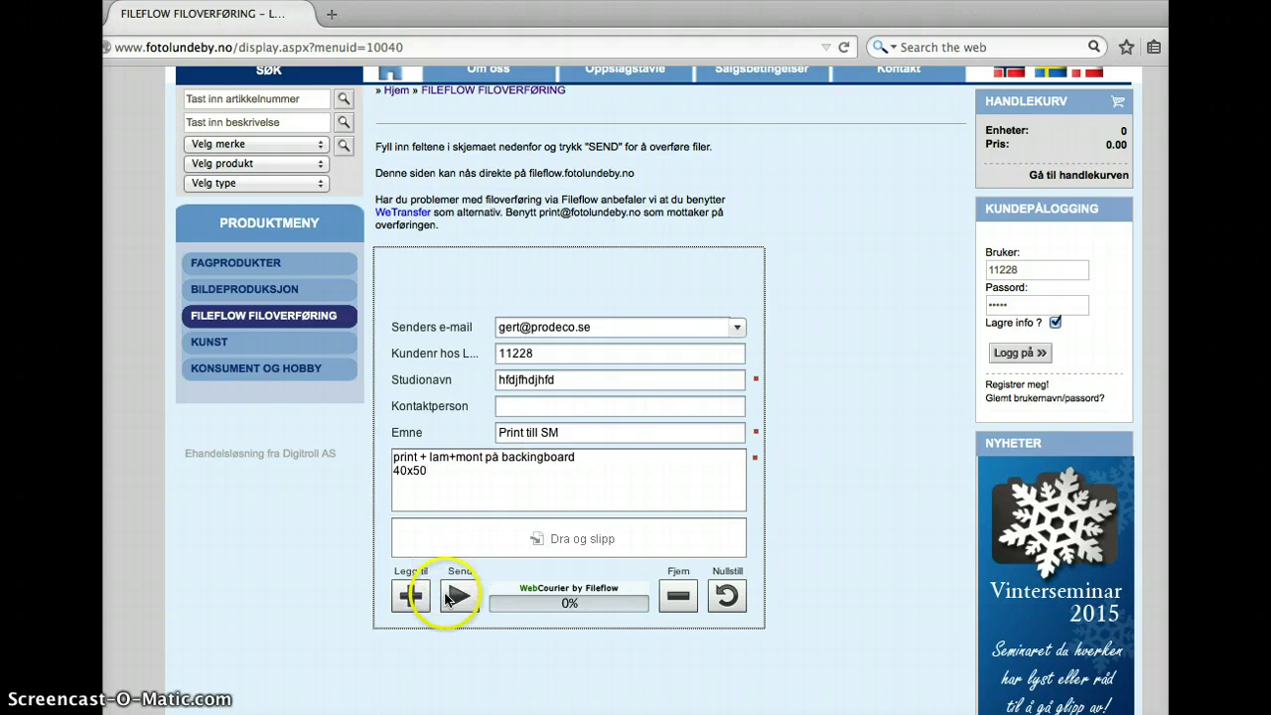
{"action": "left_click", "coordinate": [411, 597]}
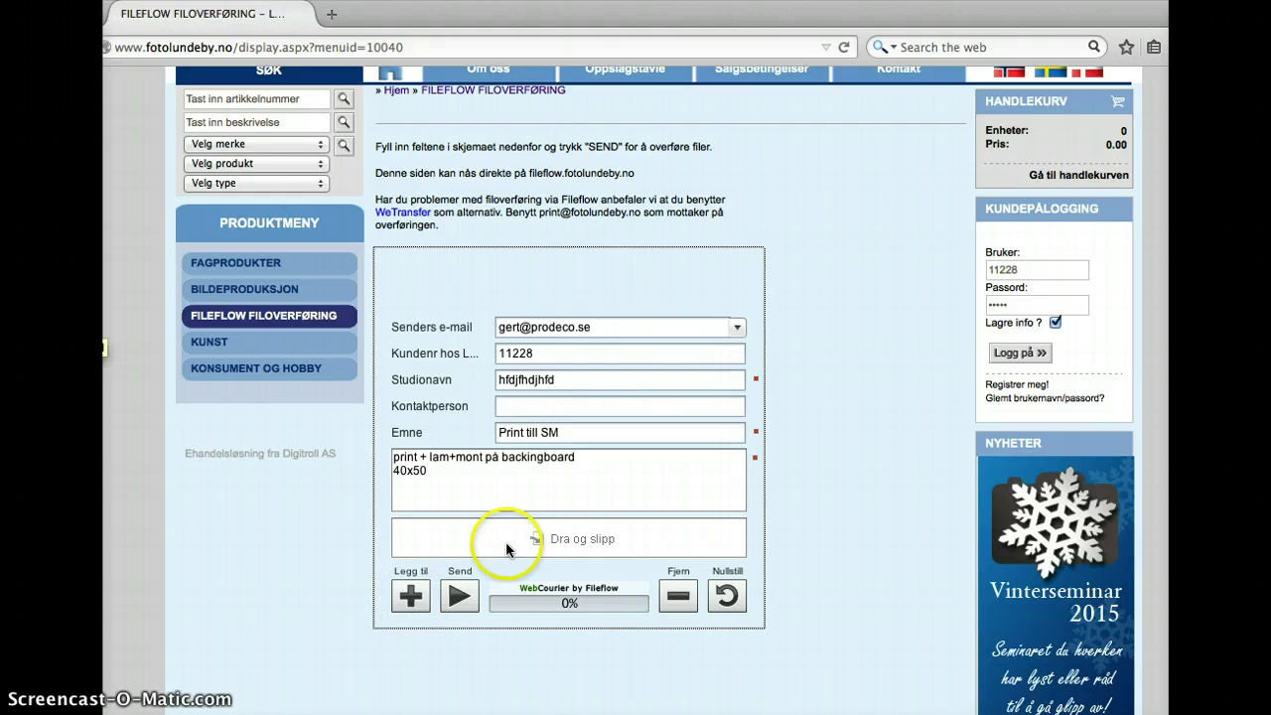
{"action": "left_click", "coordinate": [413, 597]}
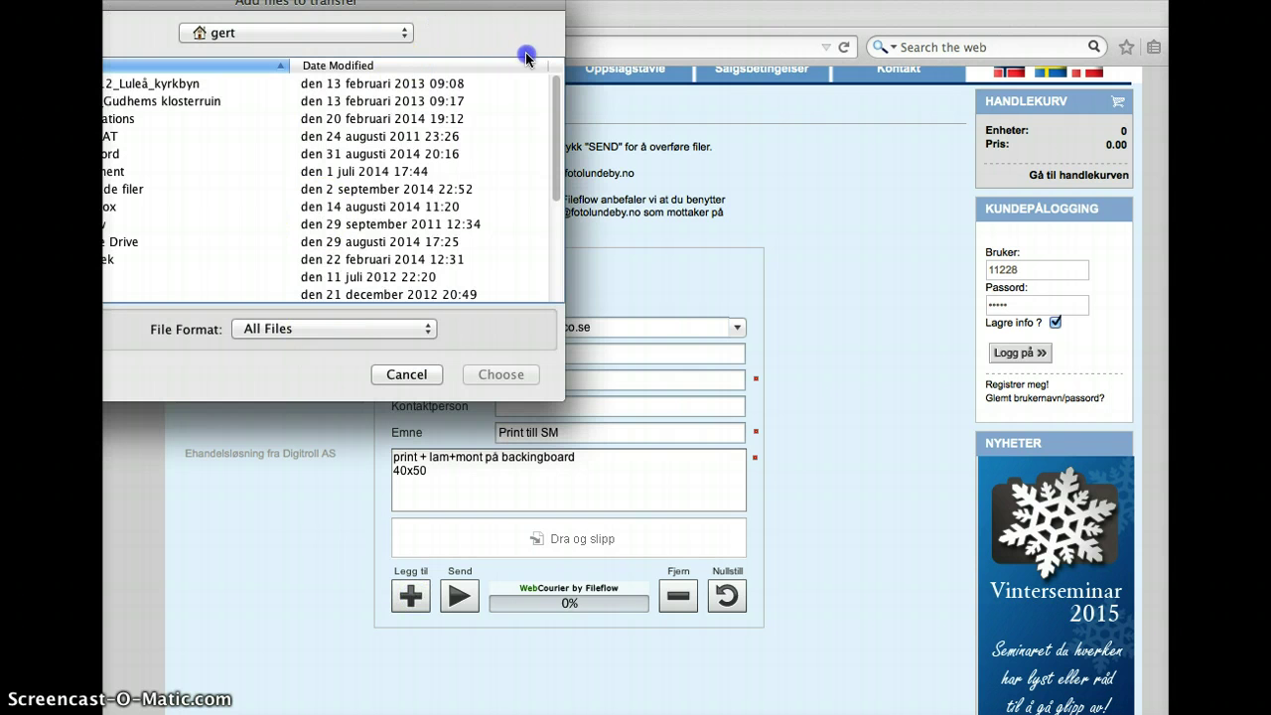
{"action": "left_click_drag", "start_coordinate": [471, 22], "coordinate": [677, 53]}
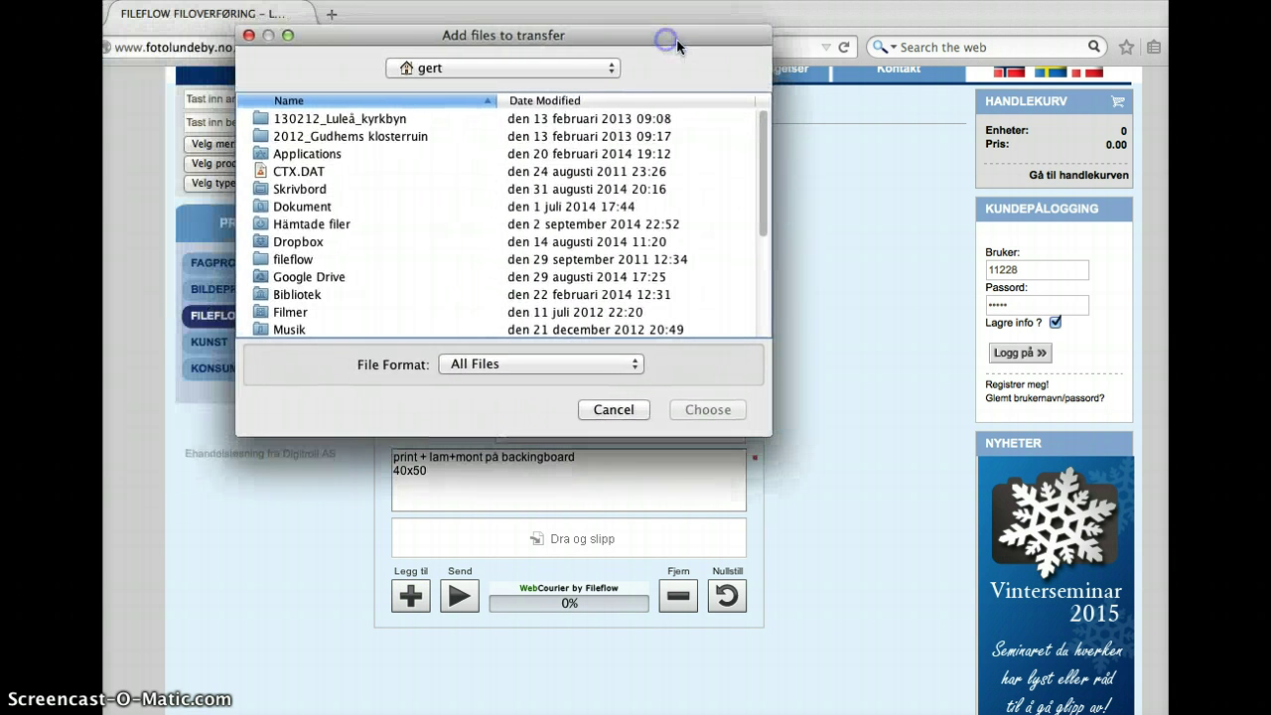
{"action": "left_click", "coordinate": [611, 68]}
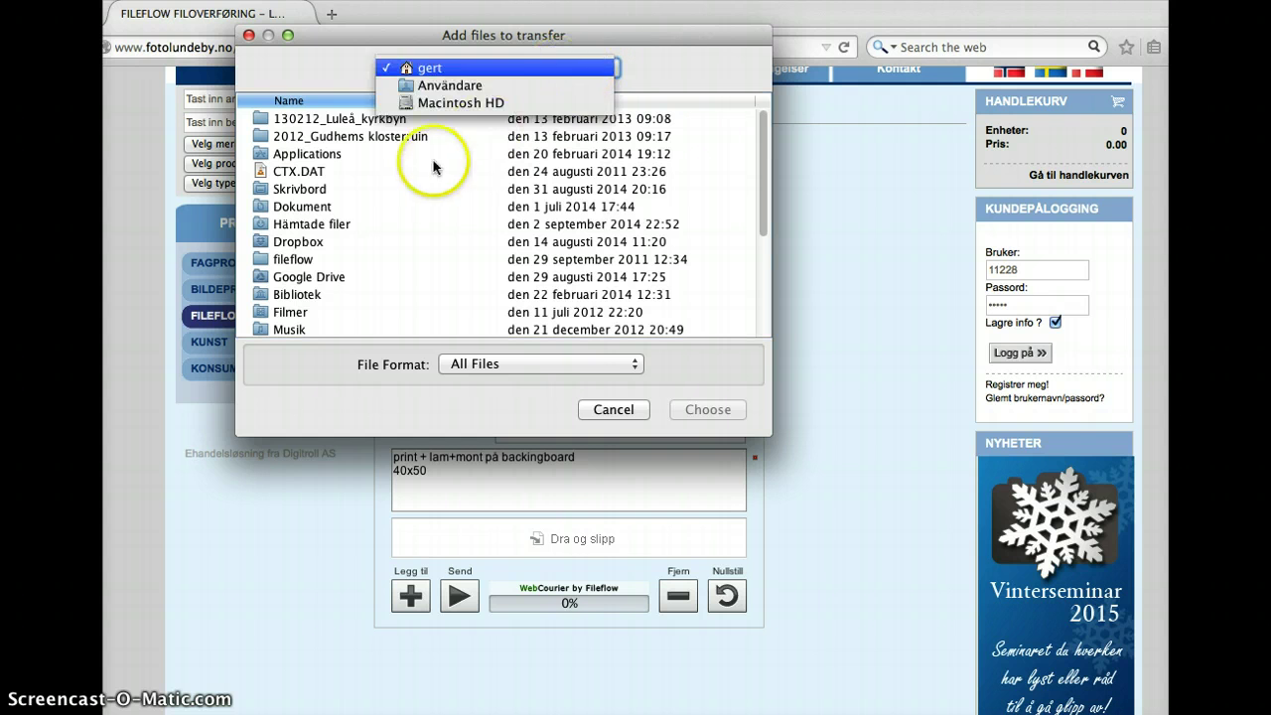
{"action": "left_click", "coordinate": [329, 70]}
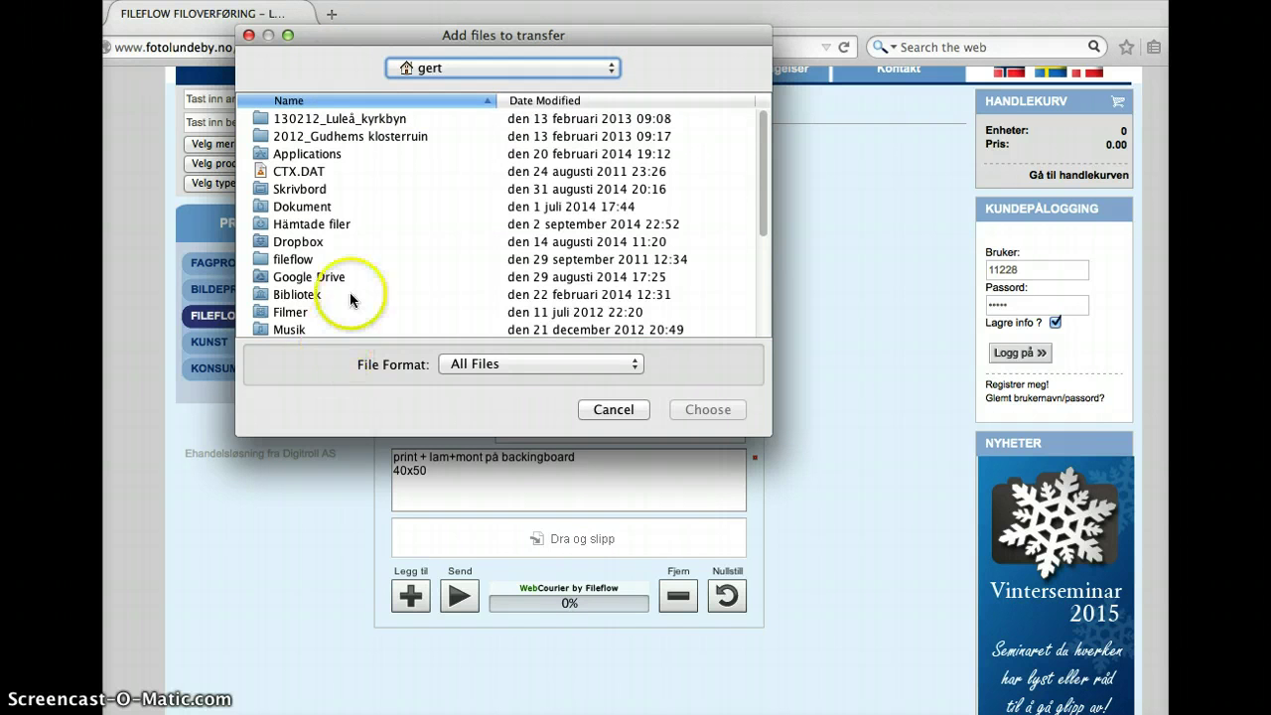
{"action": "scroll", "coordinate": [353, 288], "scroll_direction": "down", "scroll_amount": 5}
{"action": "scroll", "coordinate": [349, 291], "scroll_direction": "up", "scroll_amount": 5}
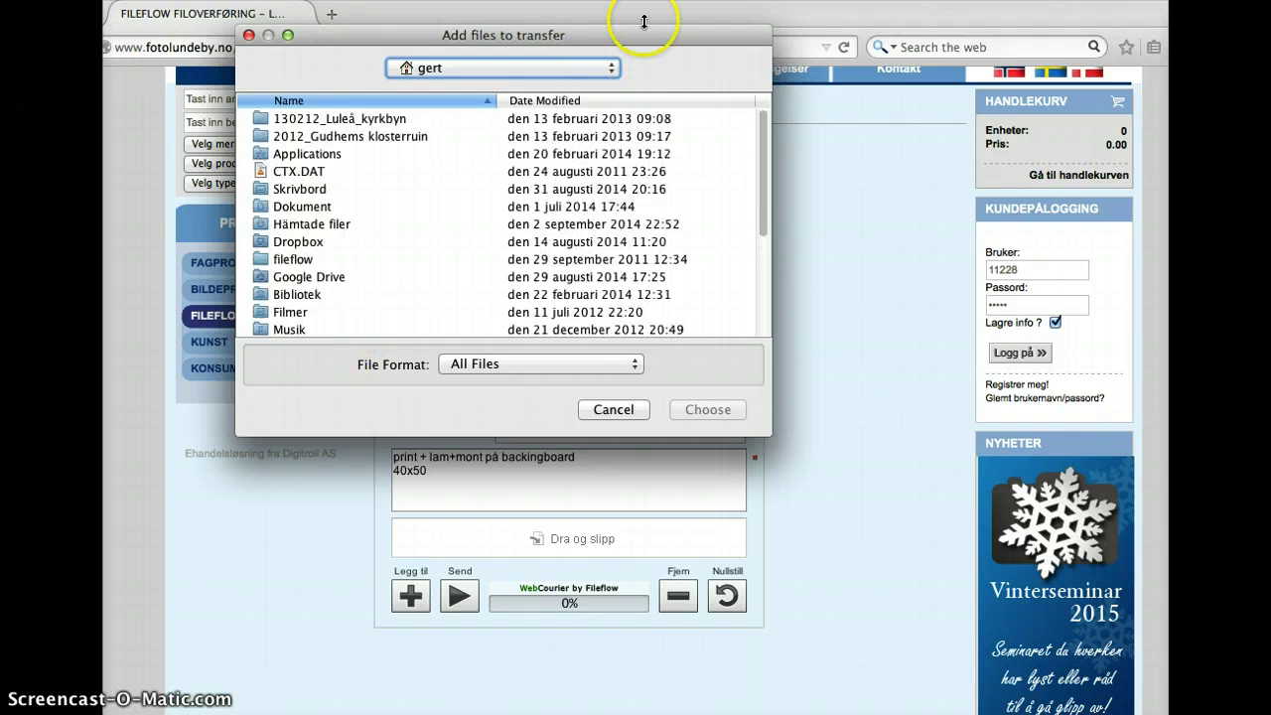
{"action": "left_click", "coordinate": [608, 74]}
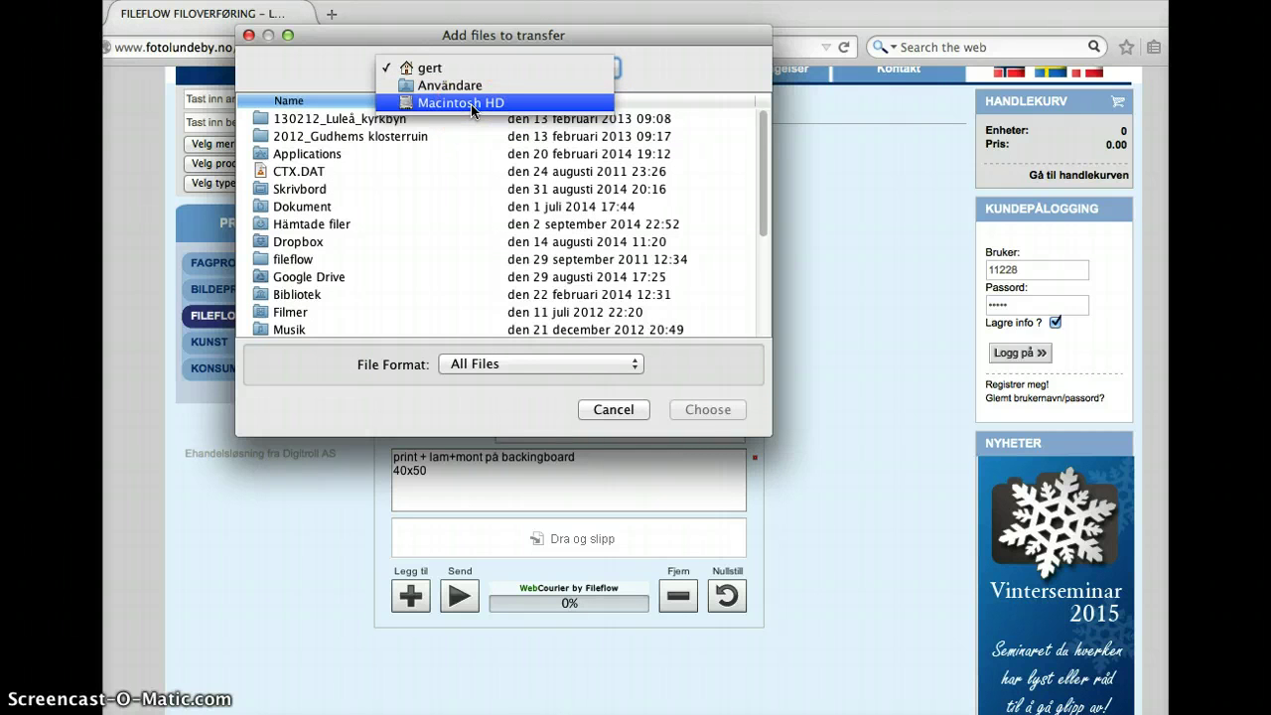
{"action": "left_click_drag", "start_coordinate": [471, 104], "coordinate": [448, 105]}
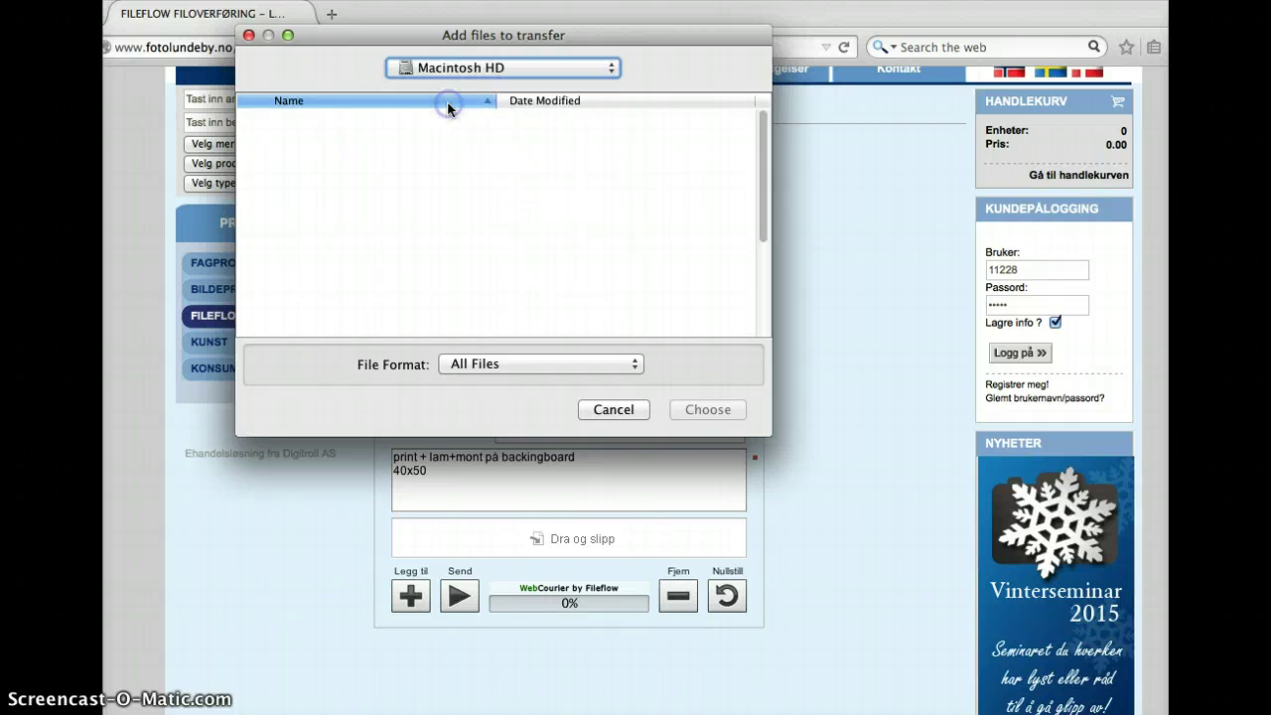
{"action": "scroll", "coordinate": [408, 191], "scroll_direction": "down", "scroll_amount": 5}
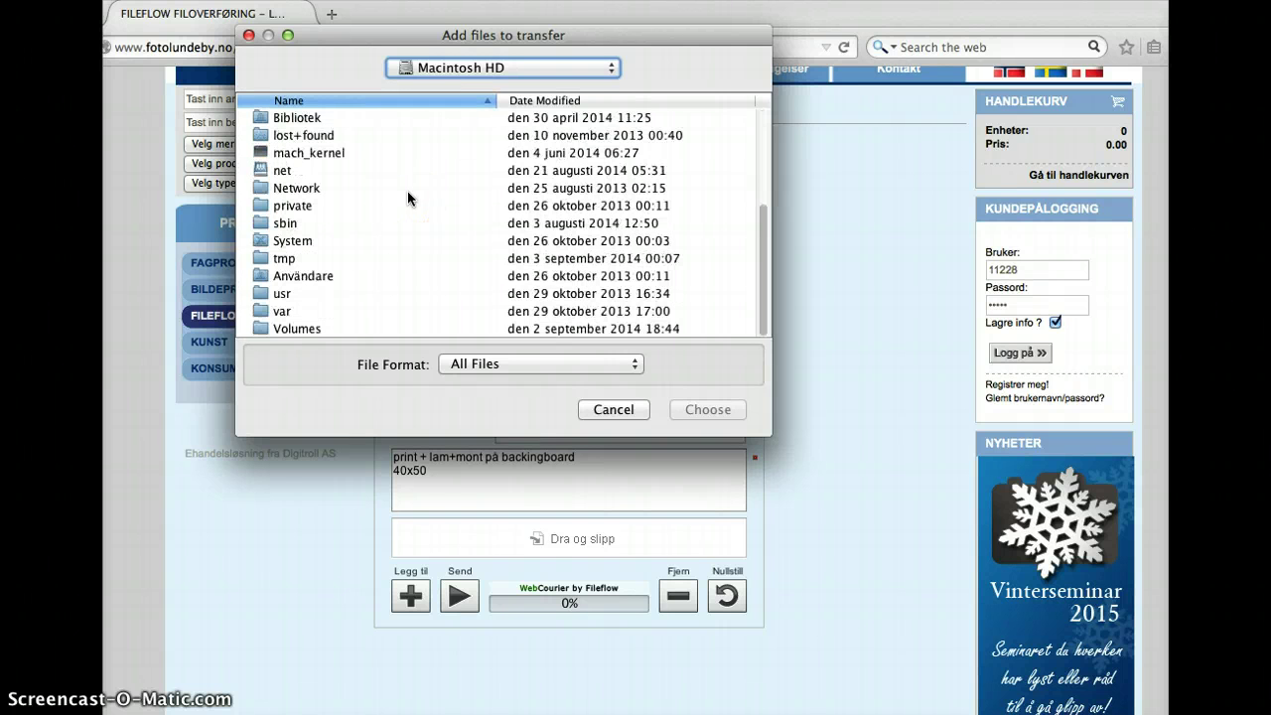
{"action": "double_click", "coordinate": [261, 328]}
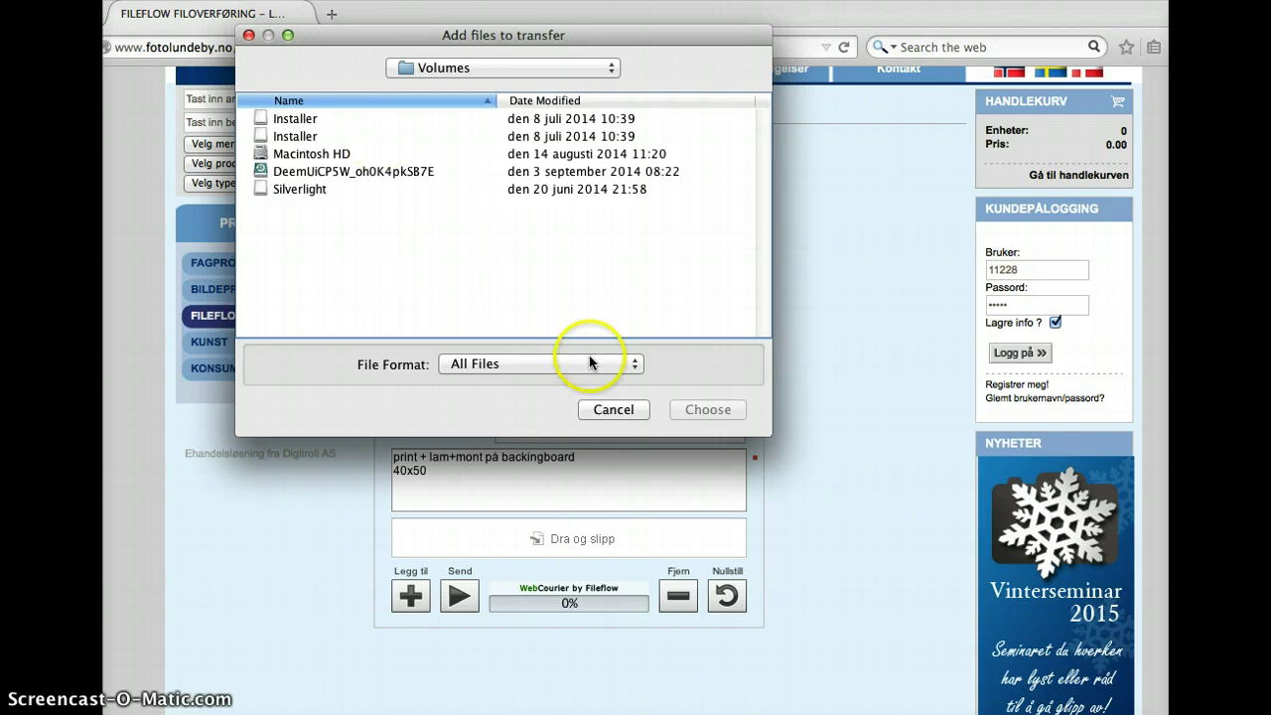
{"action": "left_click", "coordinate": [613, 409]}
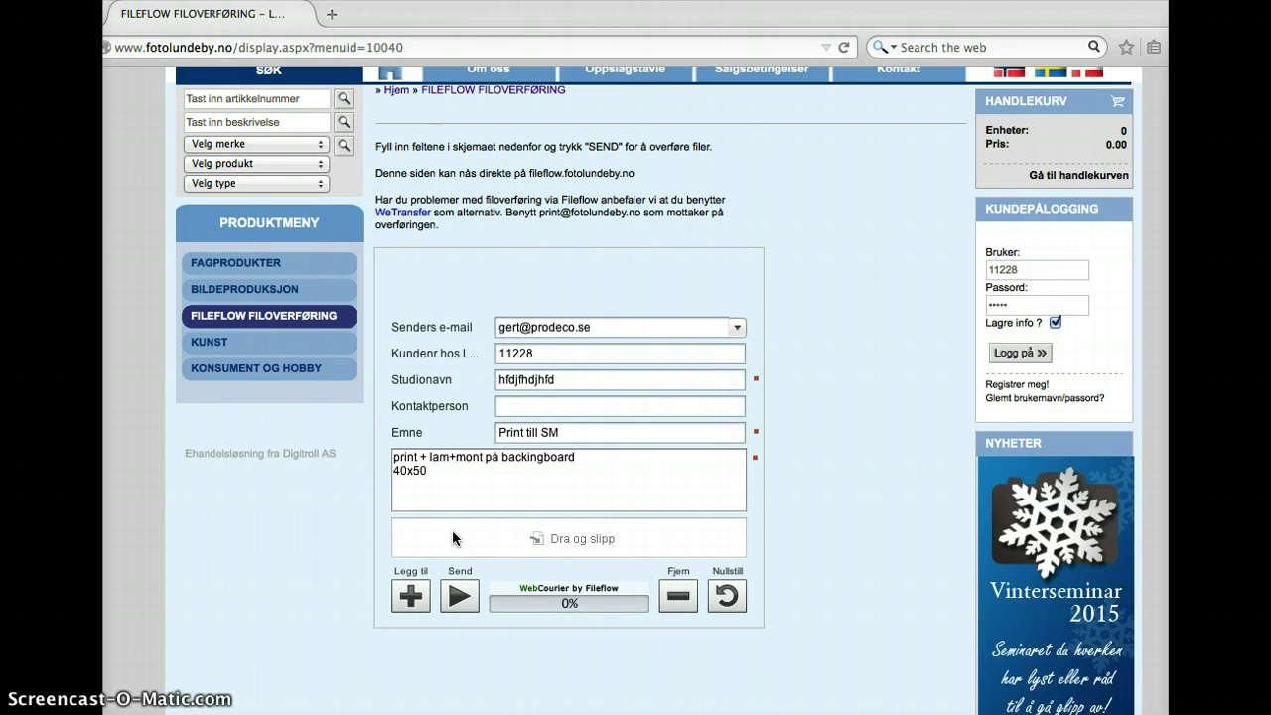
{"action": "left_click", "coordinate": [463, 601]}
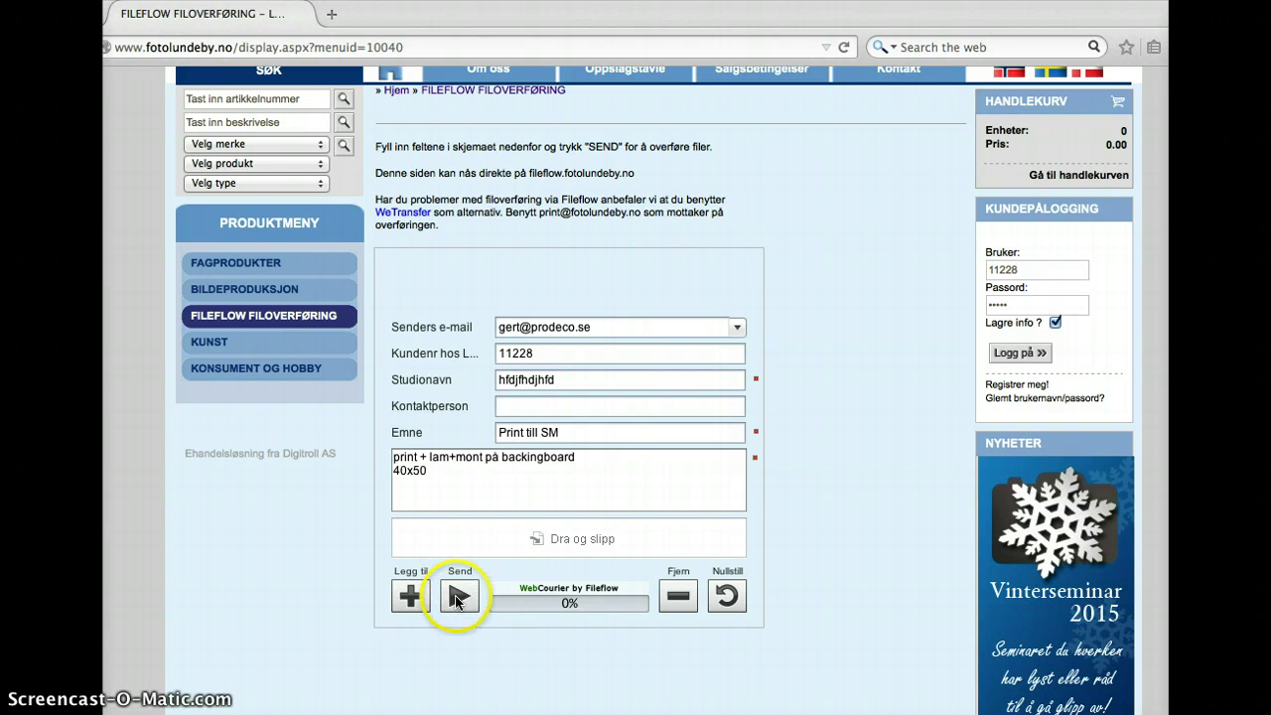
{"action": "left_click", "coordinate": [458, 599]}
{"action": "left_click", "coordinate": [457, 599]}
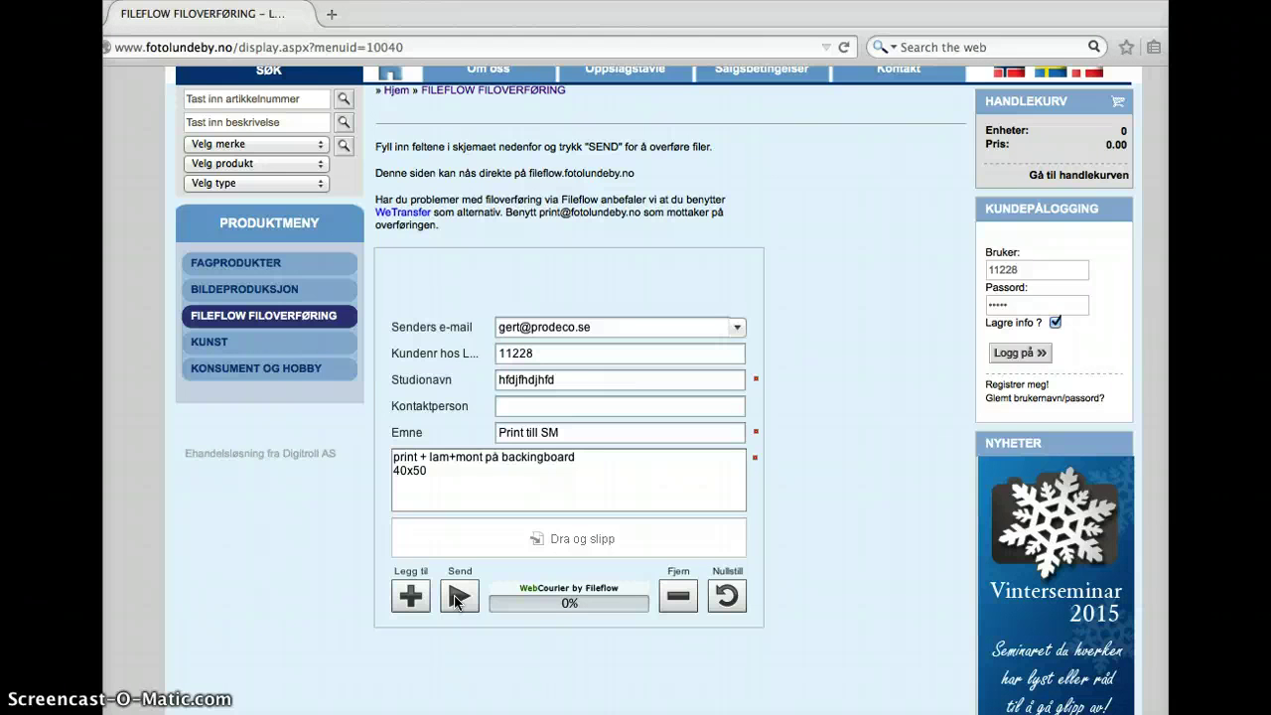
{"action": "left_click", "coordinate": [596, 681]}
{"action": "left_click", "coordinate": [470, 483]}
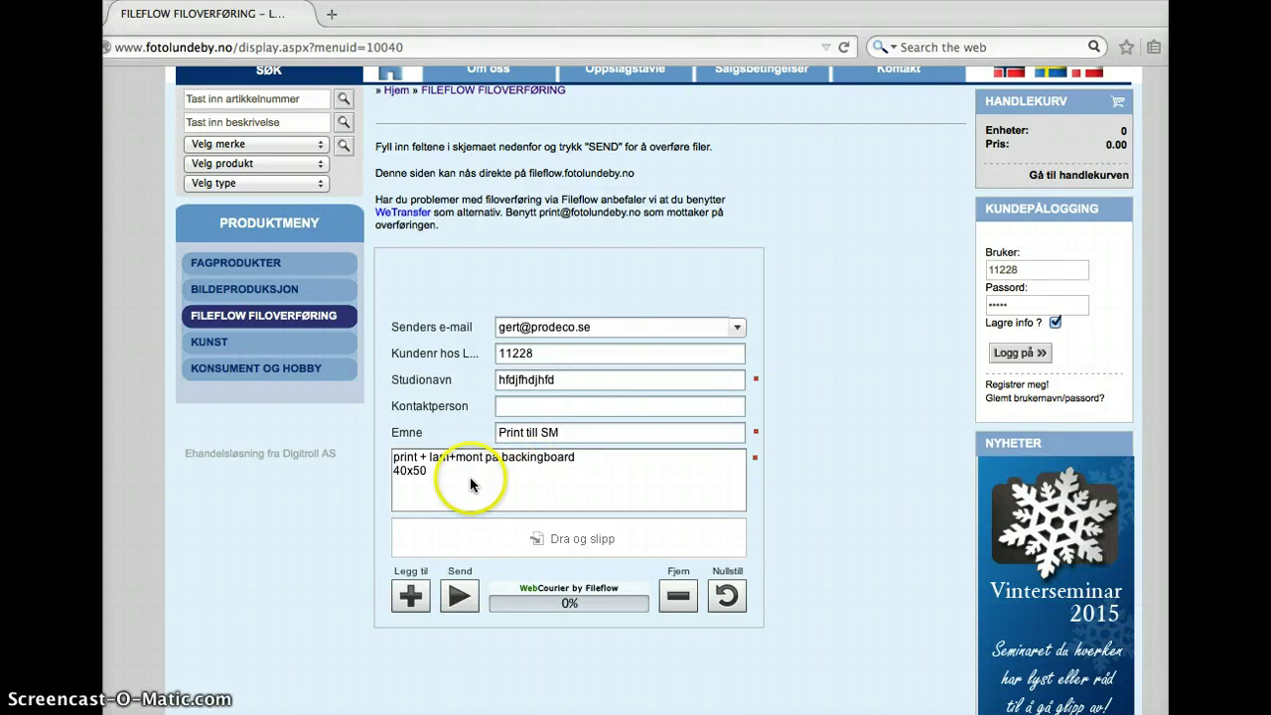